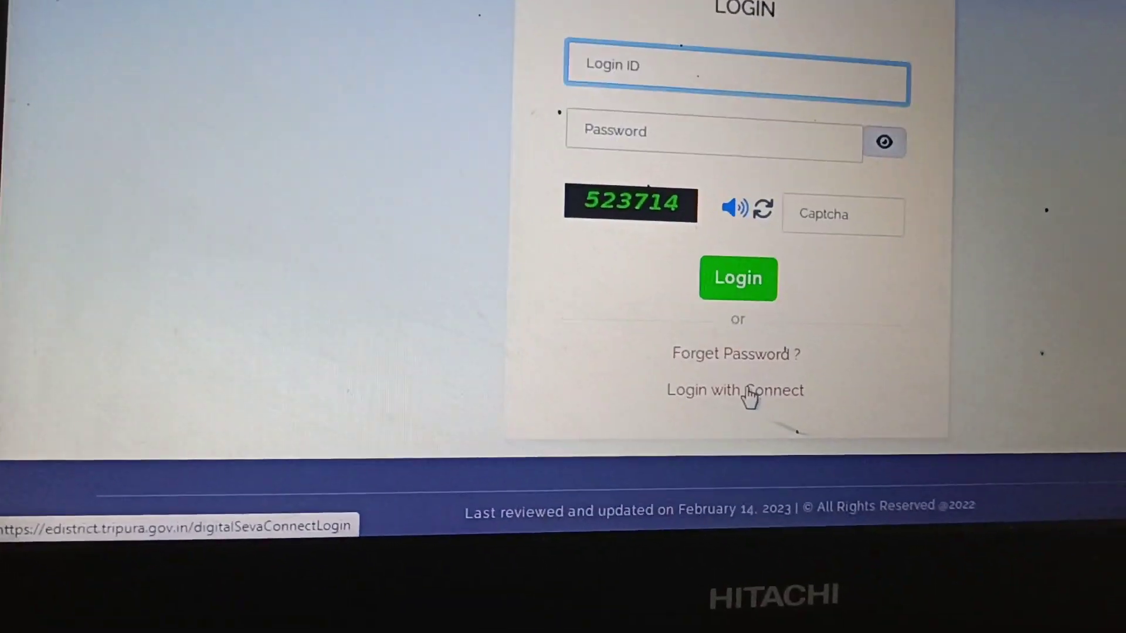
Step: Sign in to e-District Tripura via Login with Connect (Digital Seva)
left_click(745, 397)
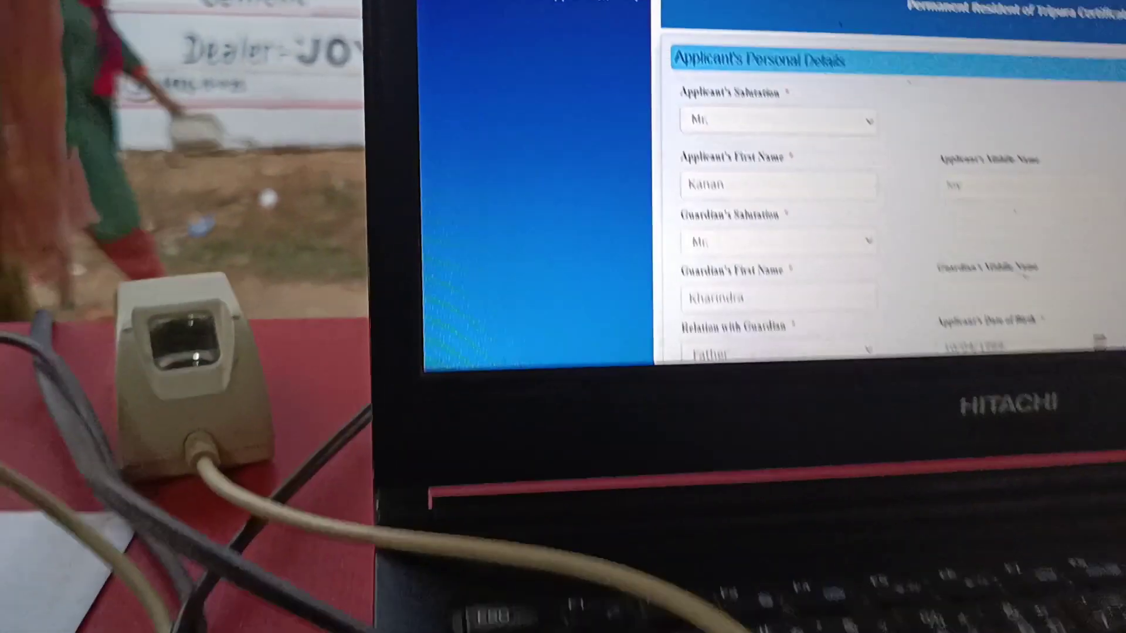
scroll(888, 193, "down", 3)
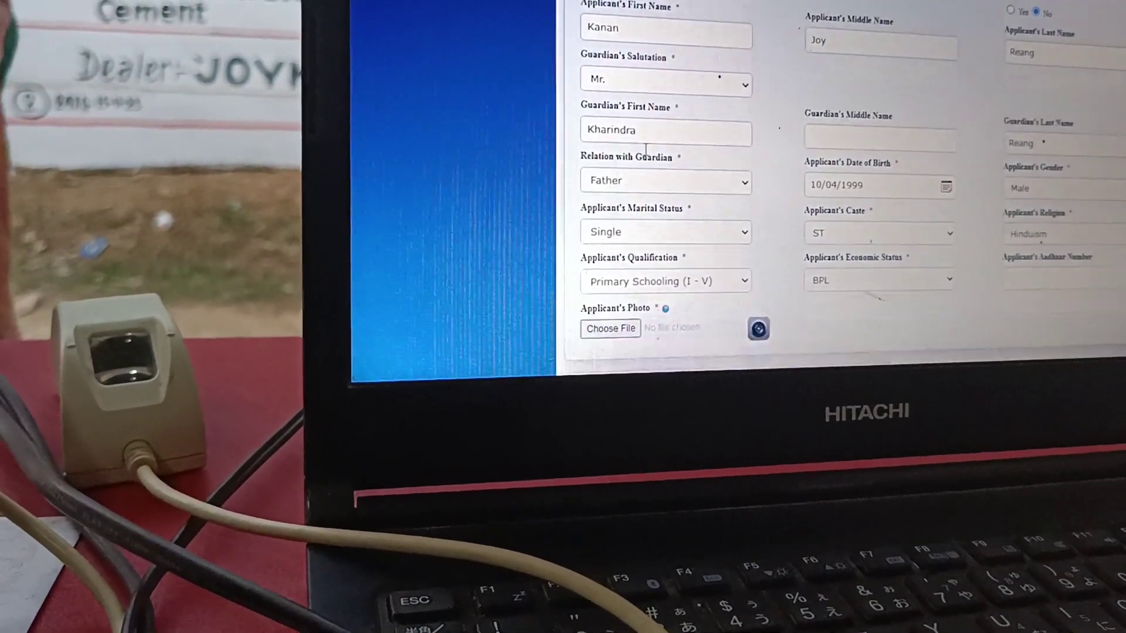
scroll(724, 171, "down", 2)
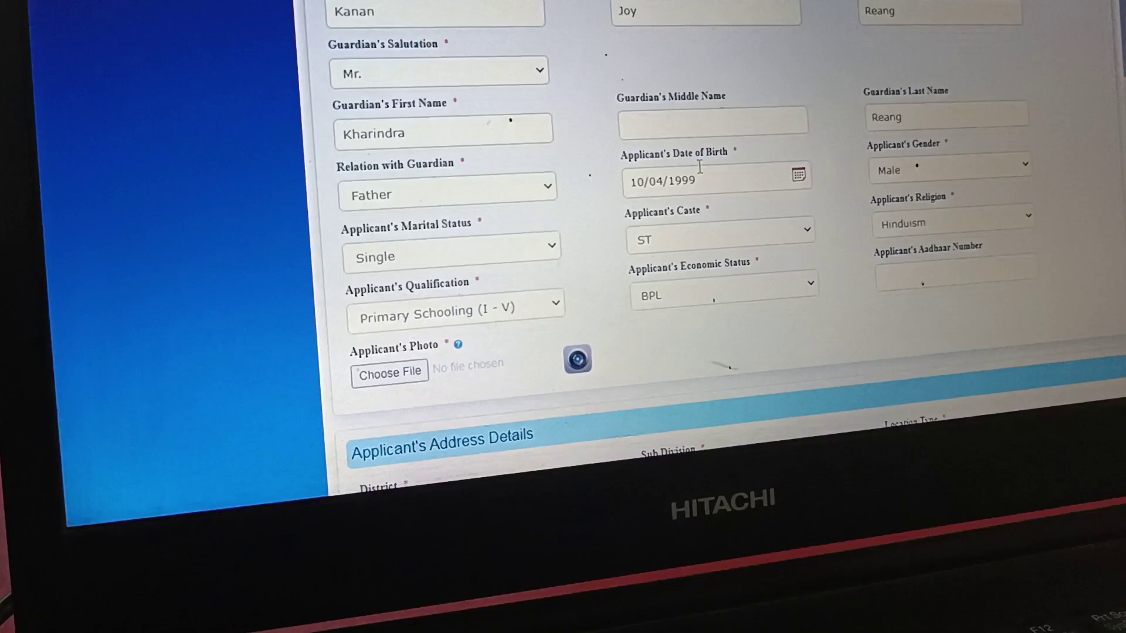
scroll(690, 218, "down", 3)
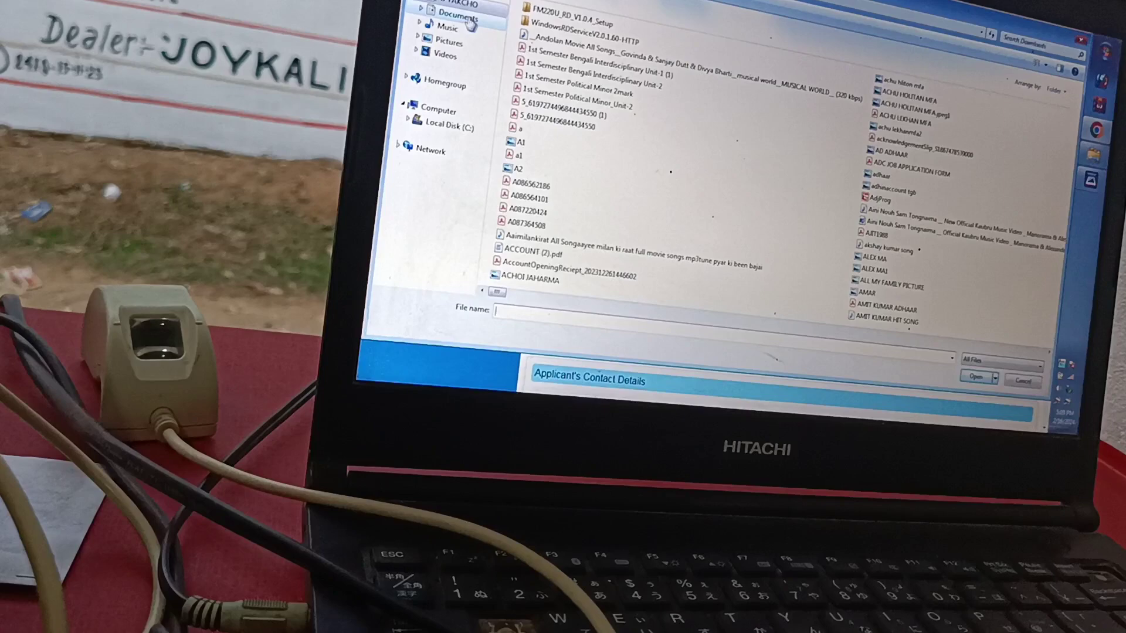
Step: Upload 'kanon photo.jpg' as the applicant's photo
left_click(552, 86)
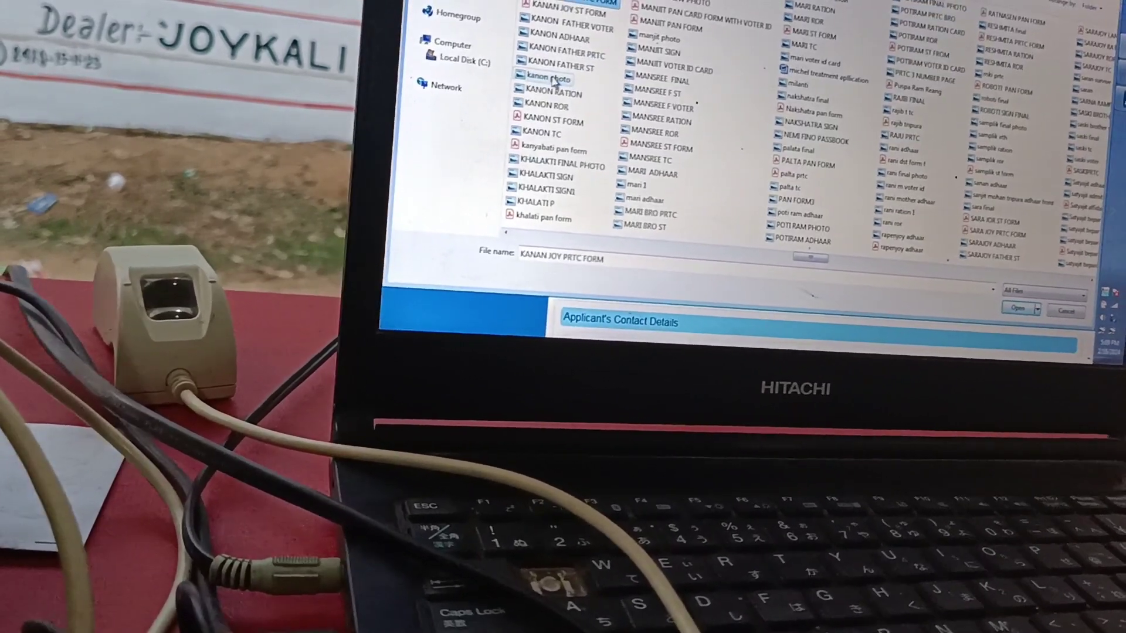
double_click(543, 73)
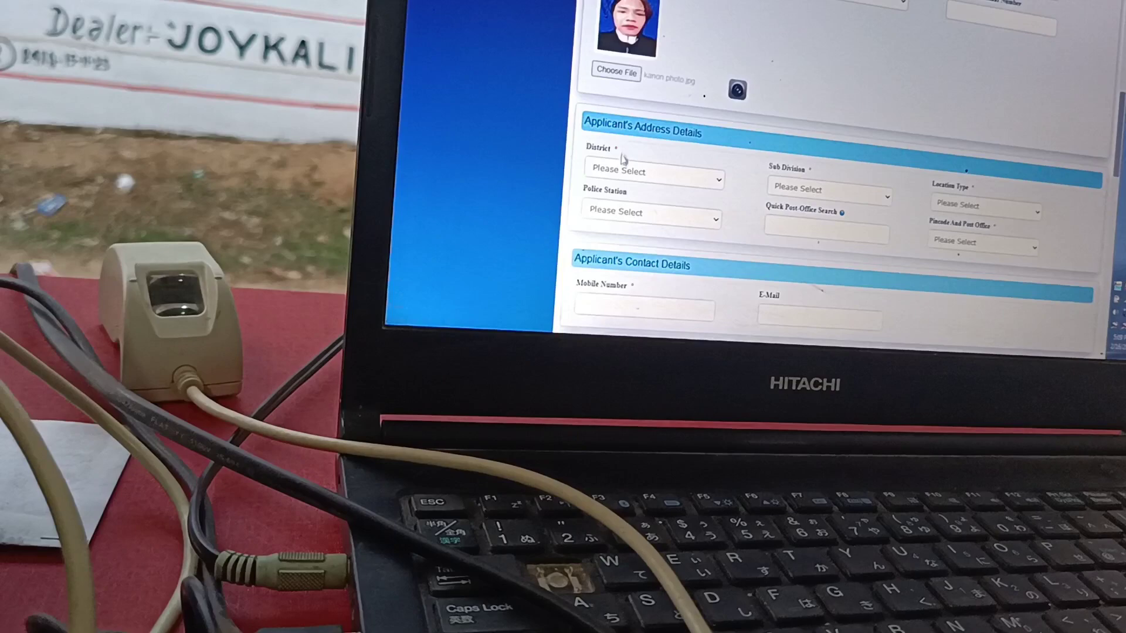
Step: Choose Dhalai as the address district and Longtharai Valley as the sub division
left_click(617, 179)
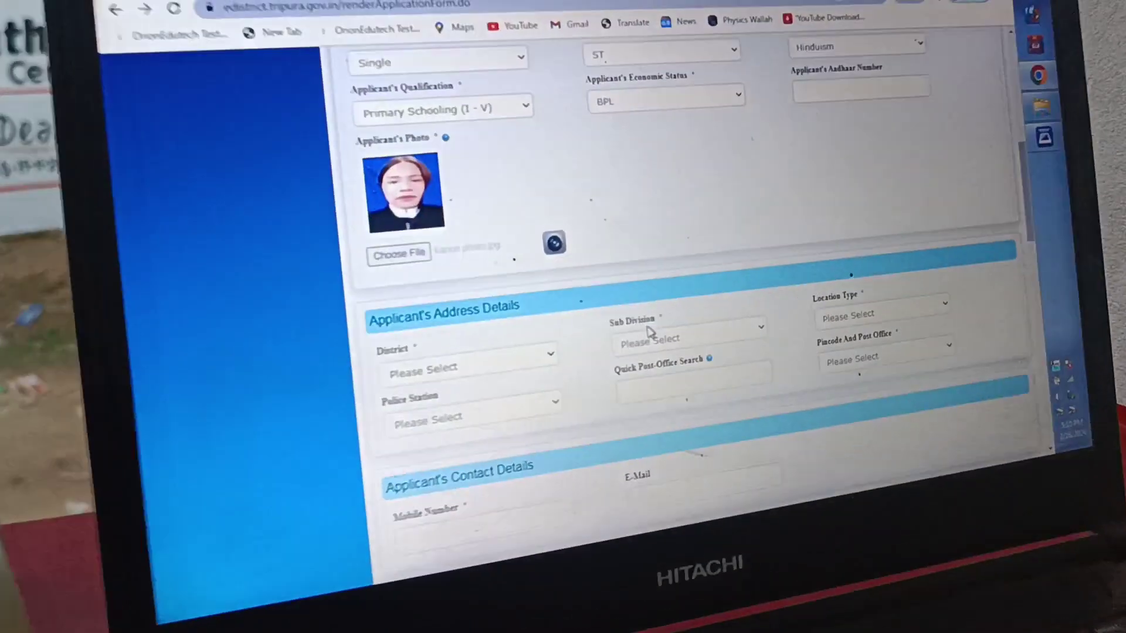
left_click(650, 335)
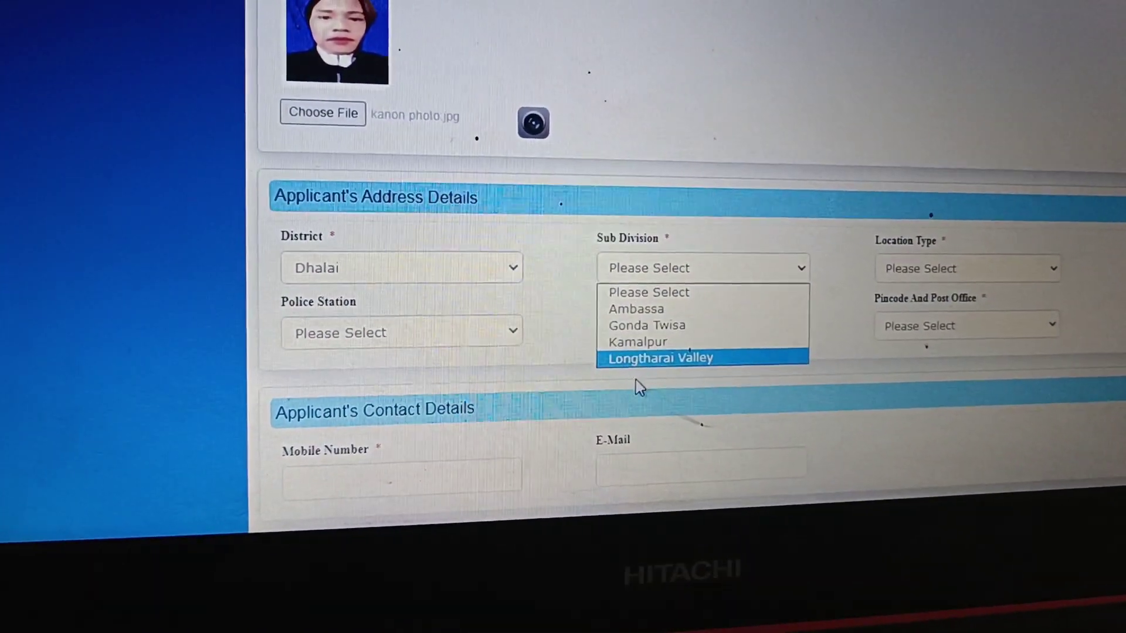
left_click(638, 345)
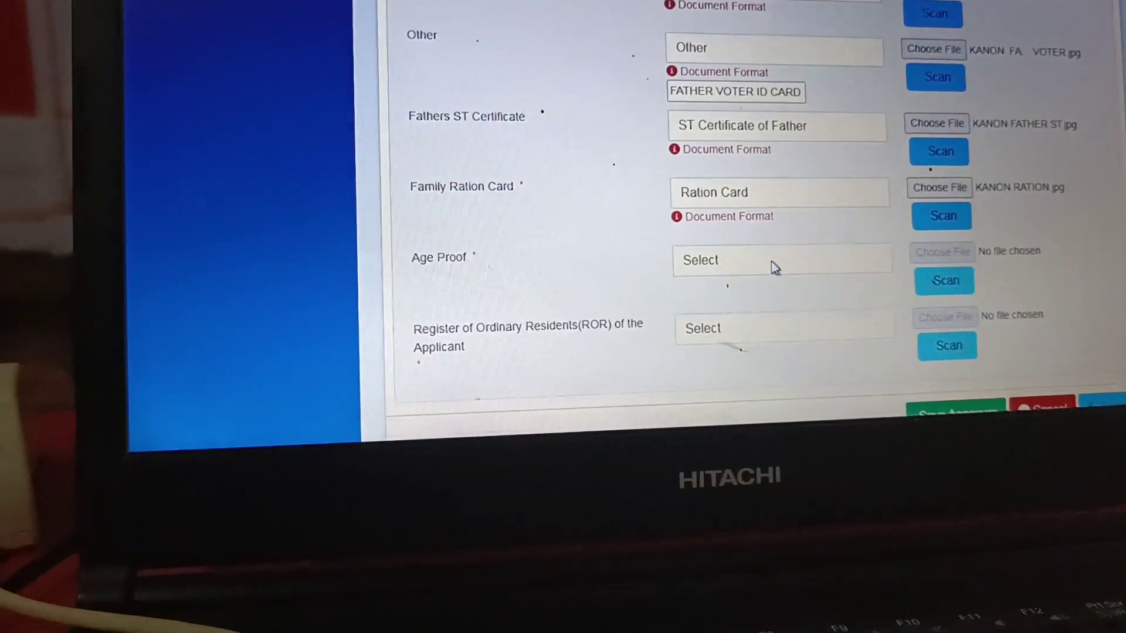
Step: Set Age Proof to School leaving and attach KANON ROR.jpg as the ROR document
left_click(693, 310)
left_click(754, 306)
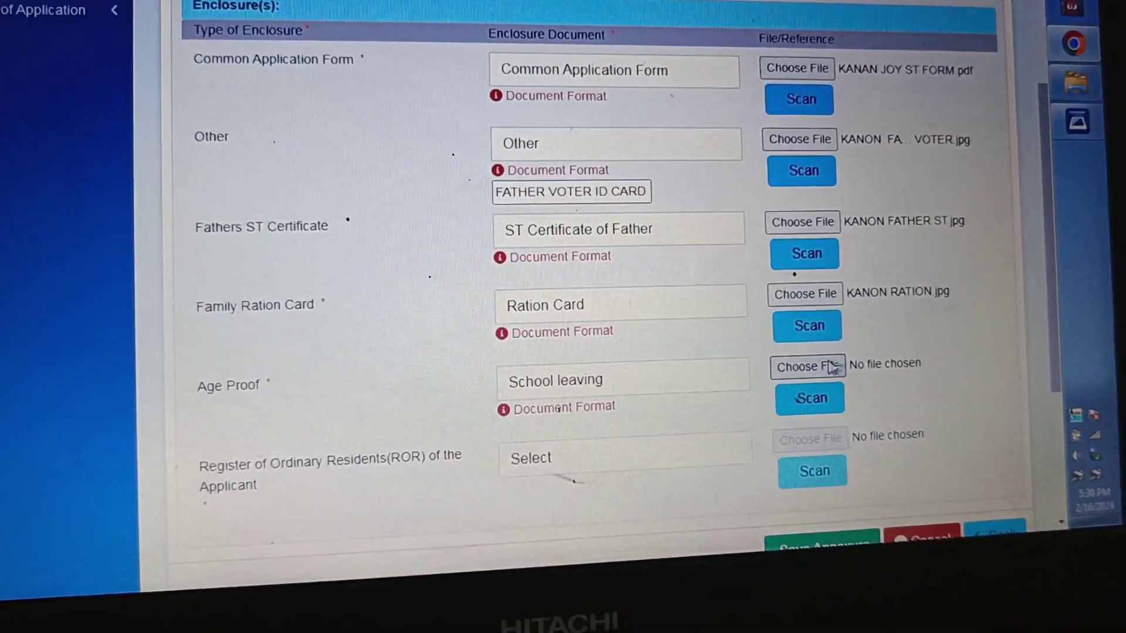
left_click(801, 378)
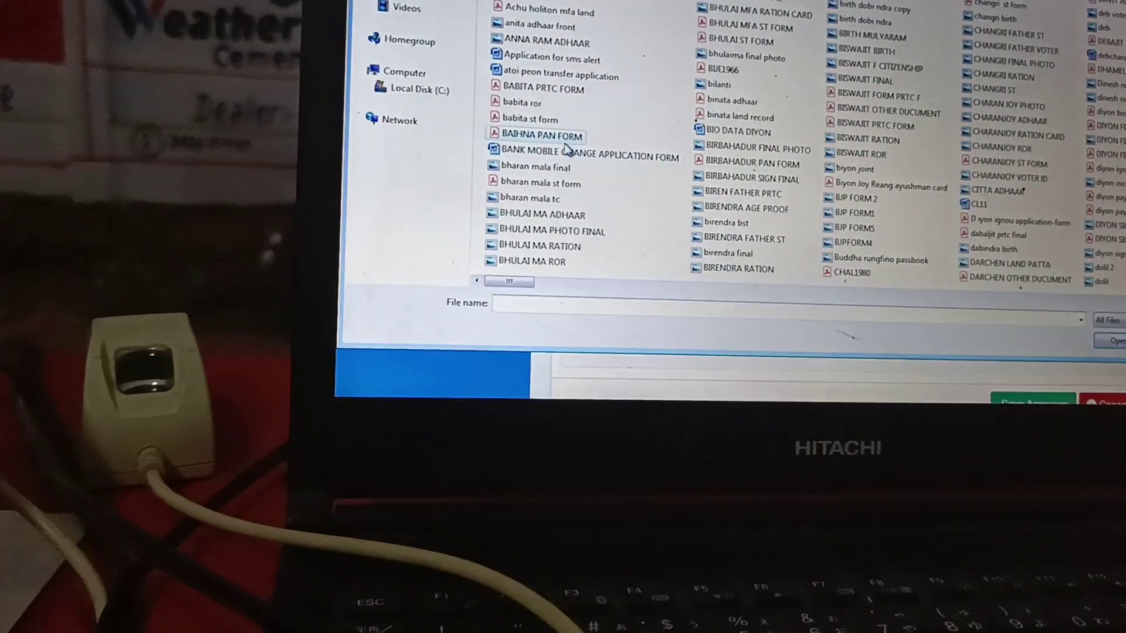
left_click(427, 121)
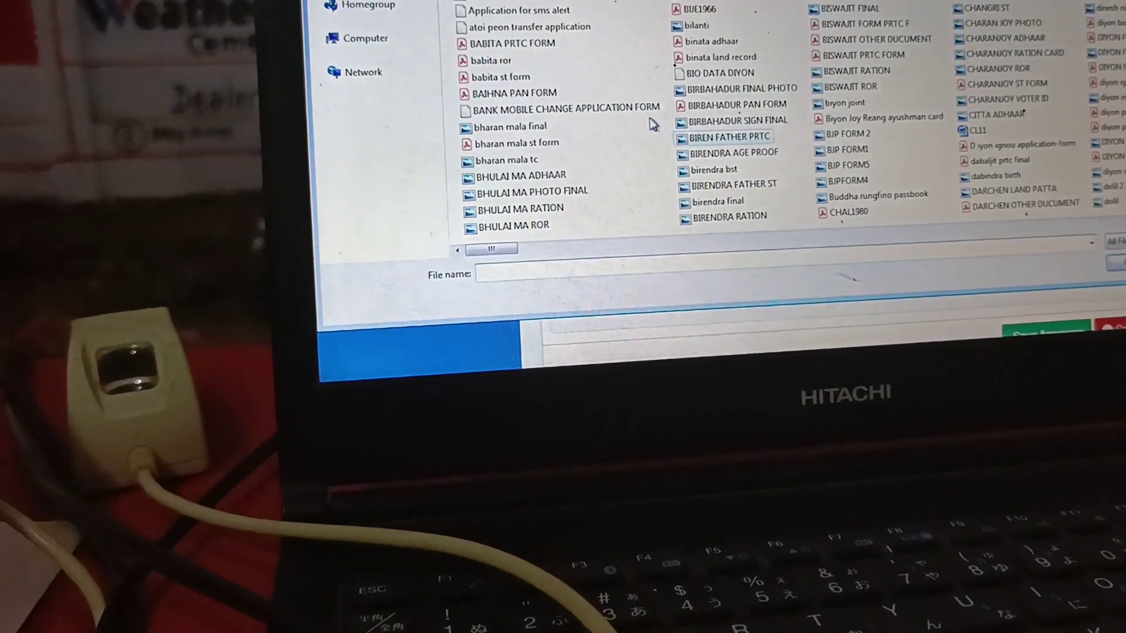
left_click(528, 93)
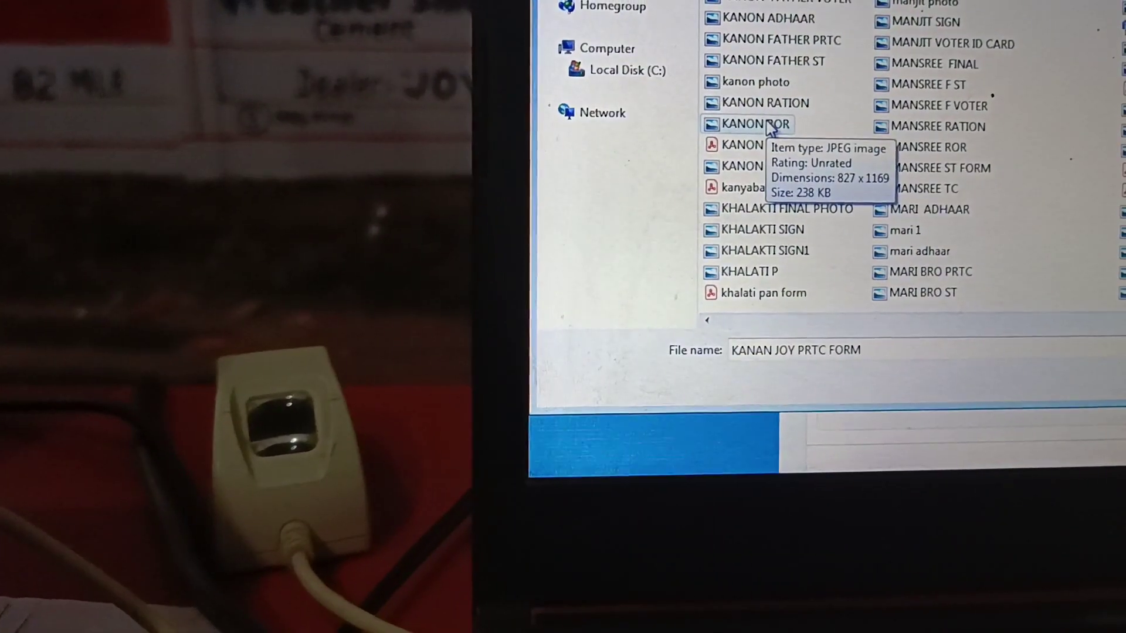
double_click(770, 127)
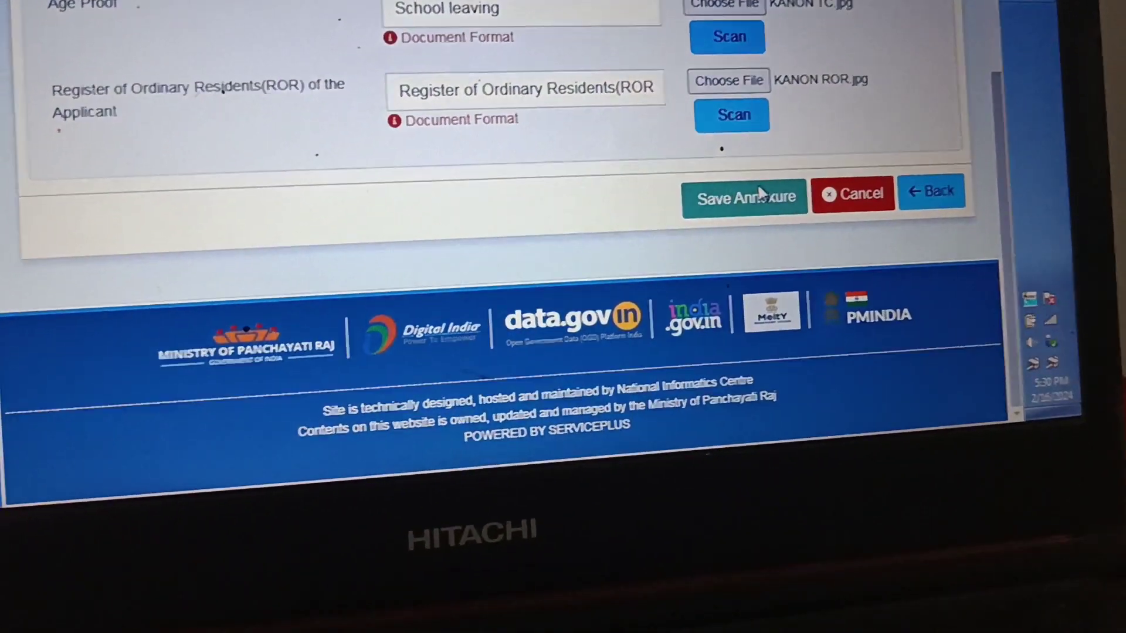
Step: Save the annexures, then choose Make Payment on the summary page
left_click(762, 195)
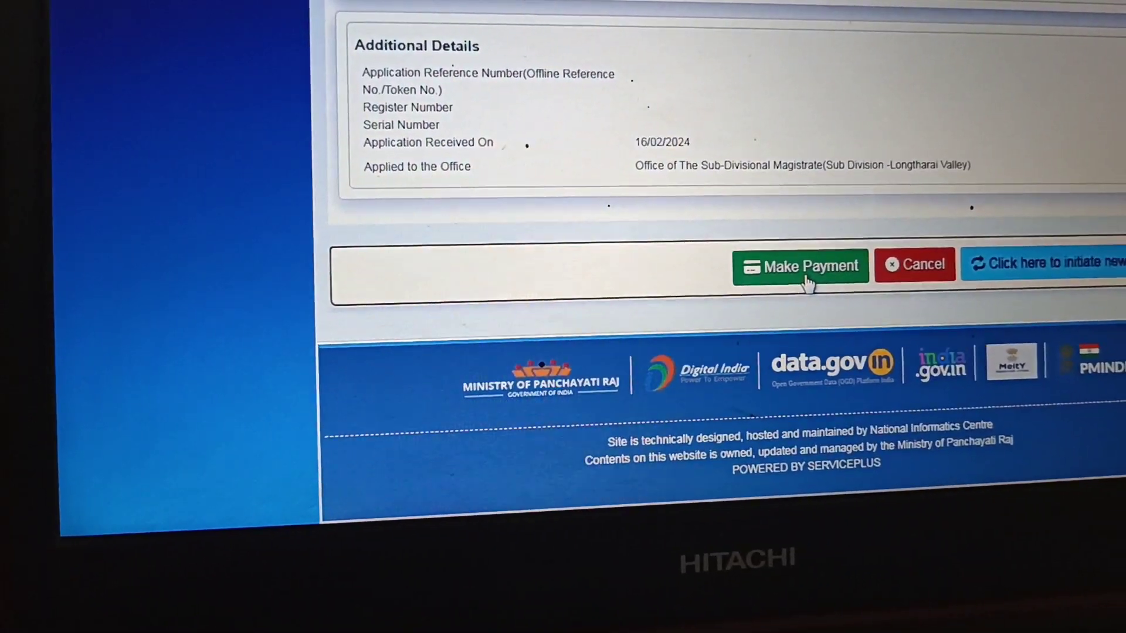
left_click(806, 276)
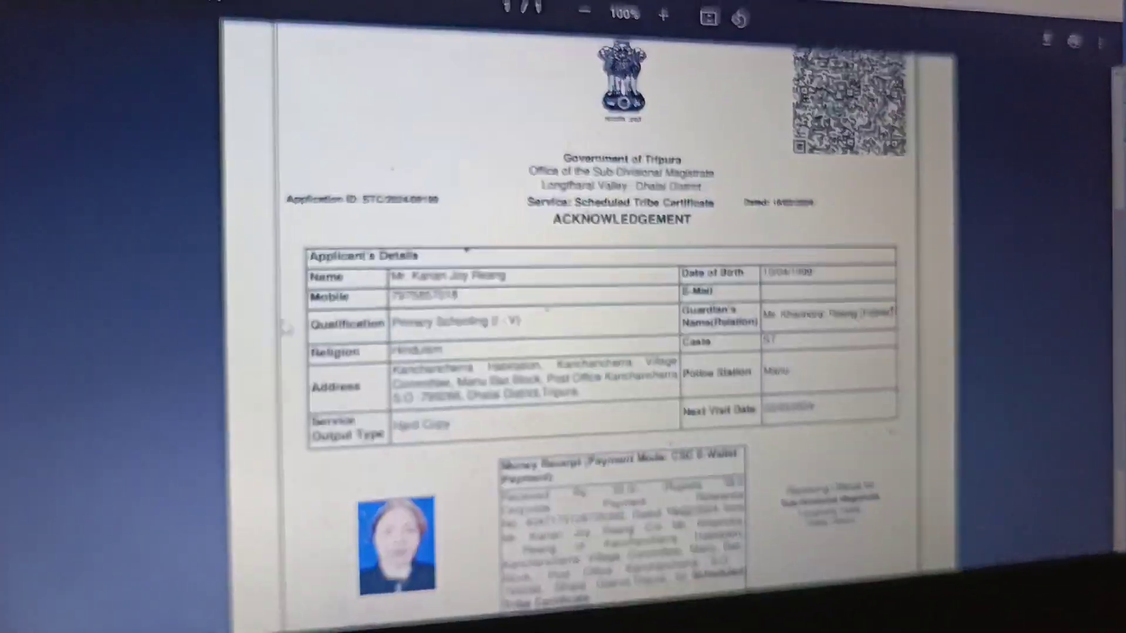
scroll(372, 262, "down", 3)
scroll(373, 262, "down", 2)
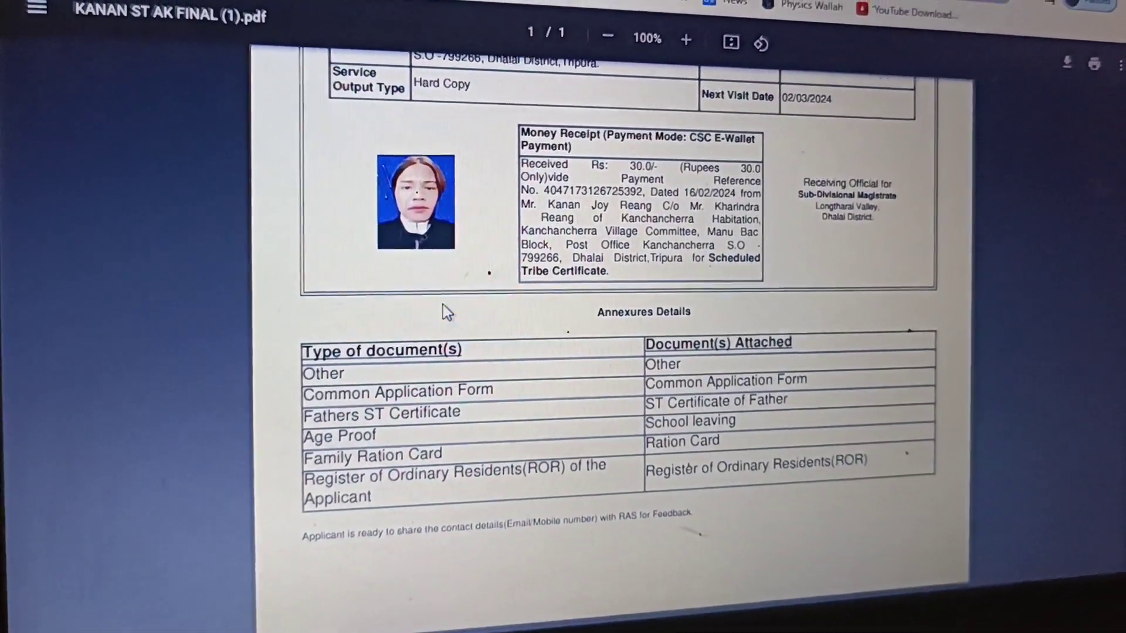
scroll(443, 304, "up", 5)
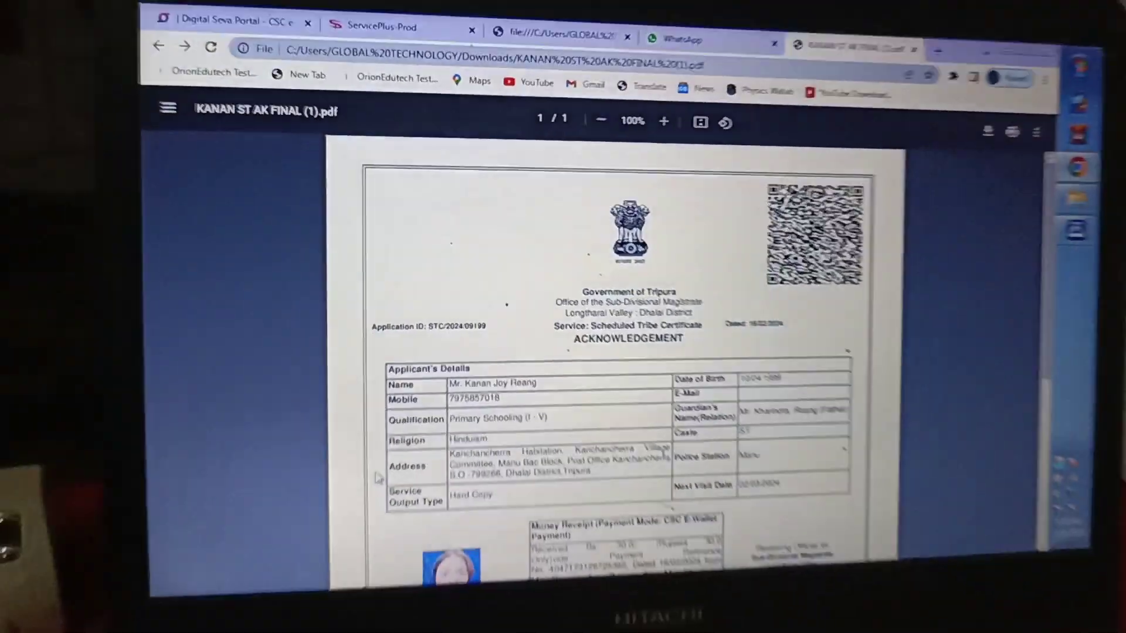